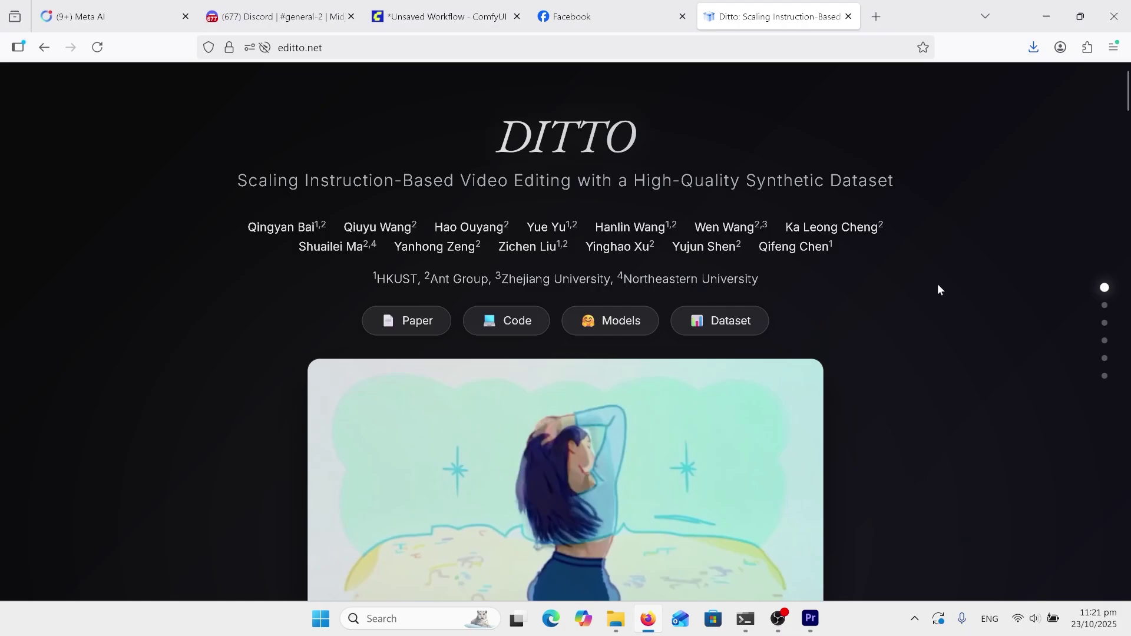
Scroll down the editto.net page to the demo reel showing the 'Make it sculptured with slime.' edit
scroll(939, 311, "down", 4)
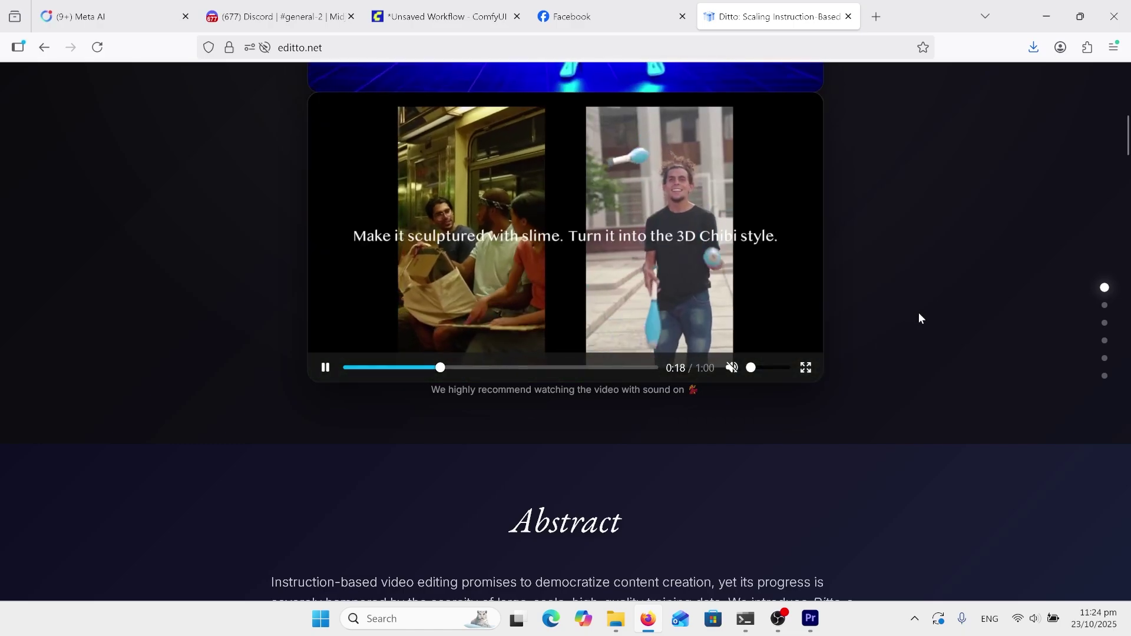
Scroll the Ditto project page past Abstract and Dataset to the Global and Local Editing example videos
scroll(922, 318, "down", 5)
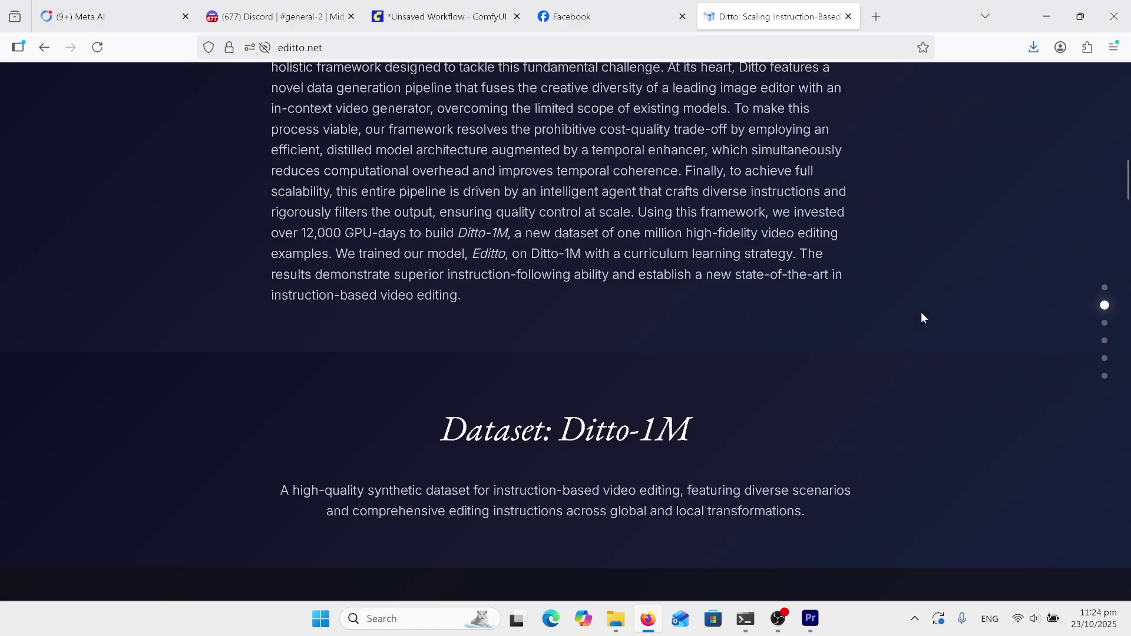
scroll(922, 317, "down", 6)
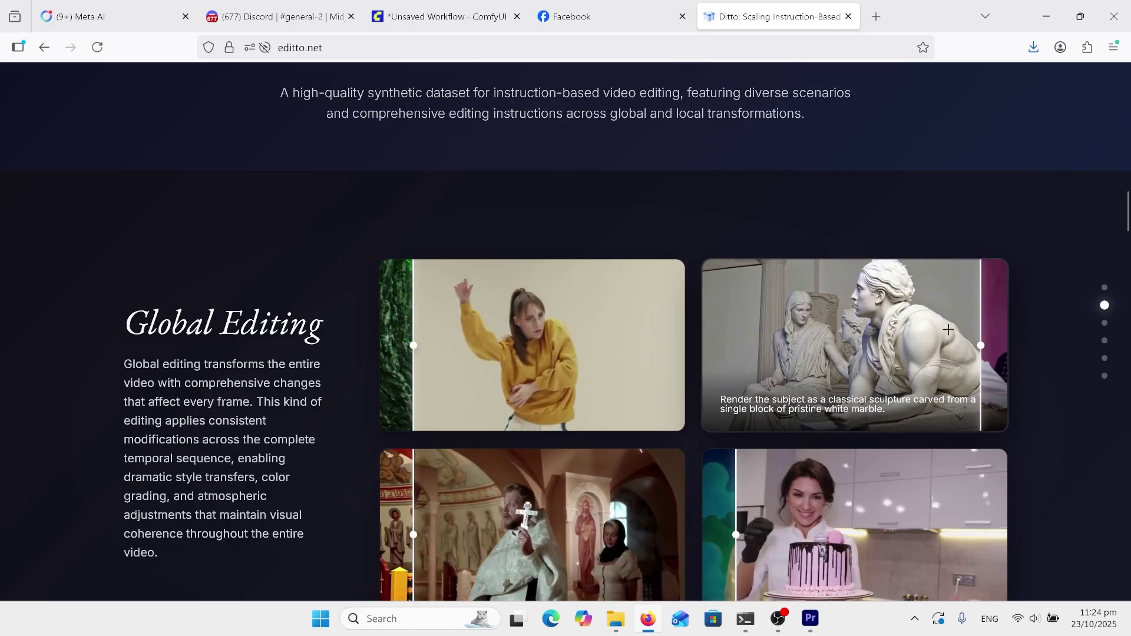
scroll(948, 330, "down", 3)
scroll(950, 330, "down", 3)
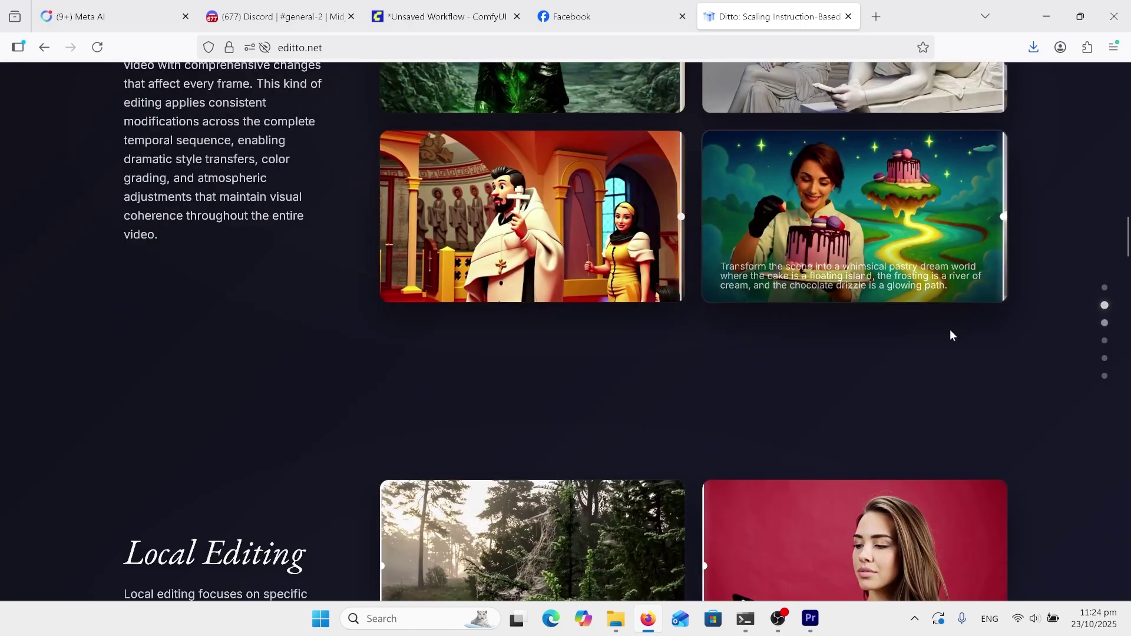
scroll(950, 334, "down", 3)
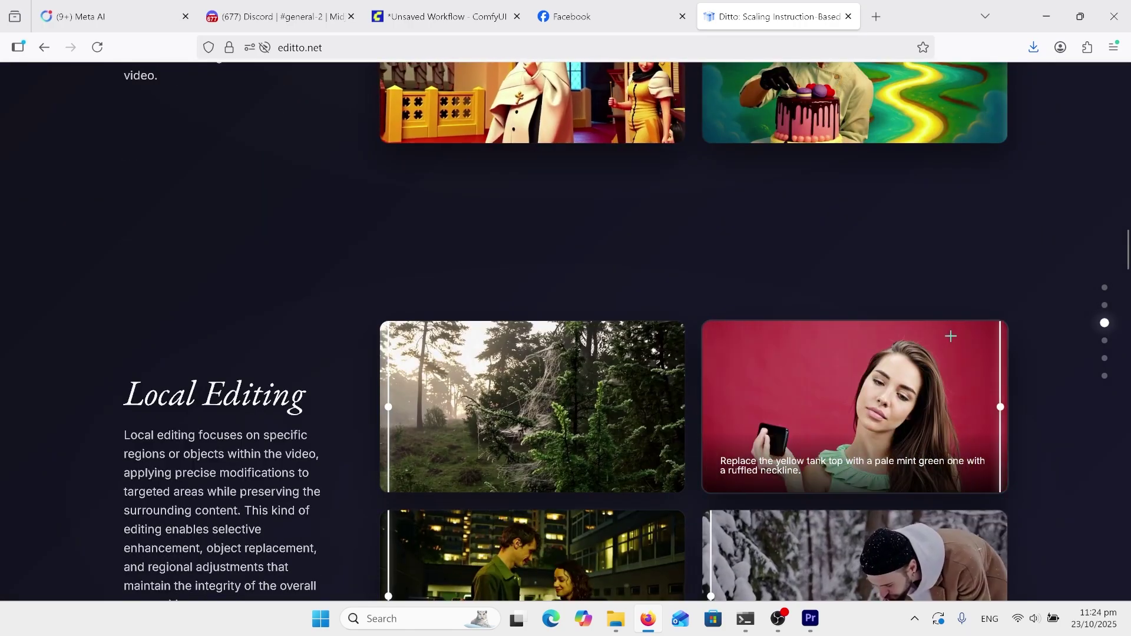
scroll(951, 336, "up", 5)
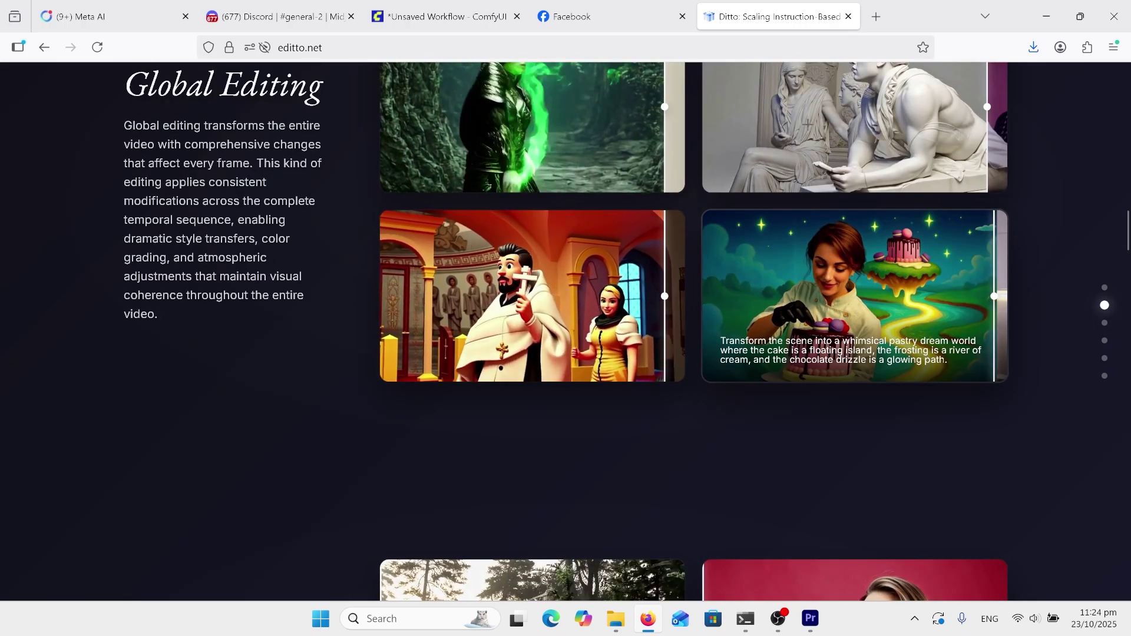
scroll(728, 387, "down", 5)
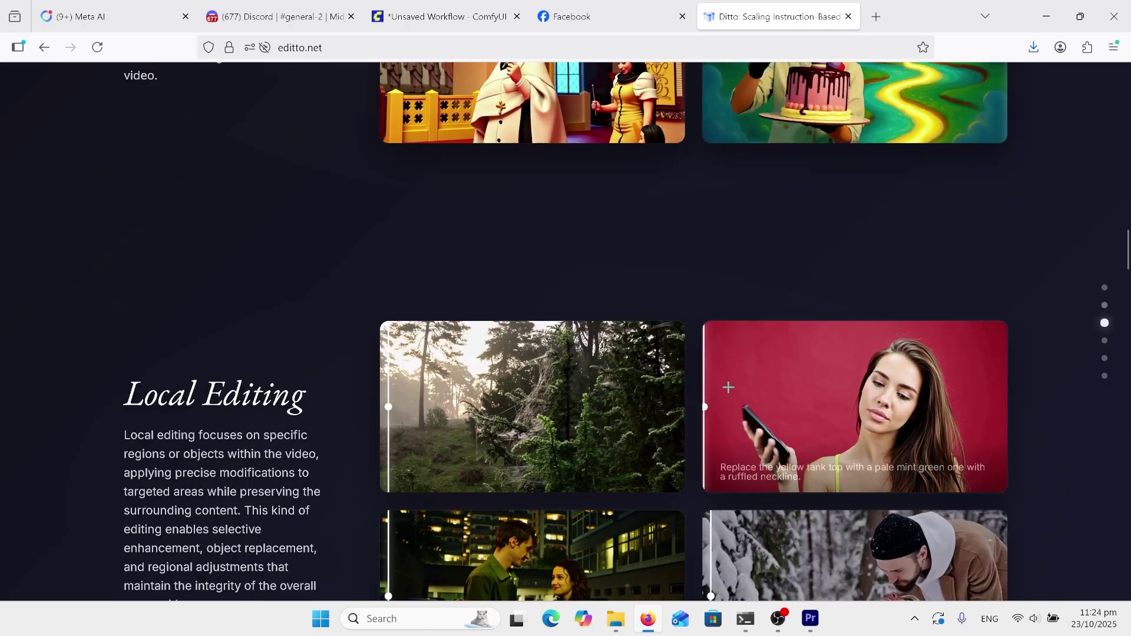
scroll(729, 387, "down", 4)
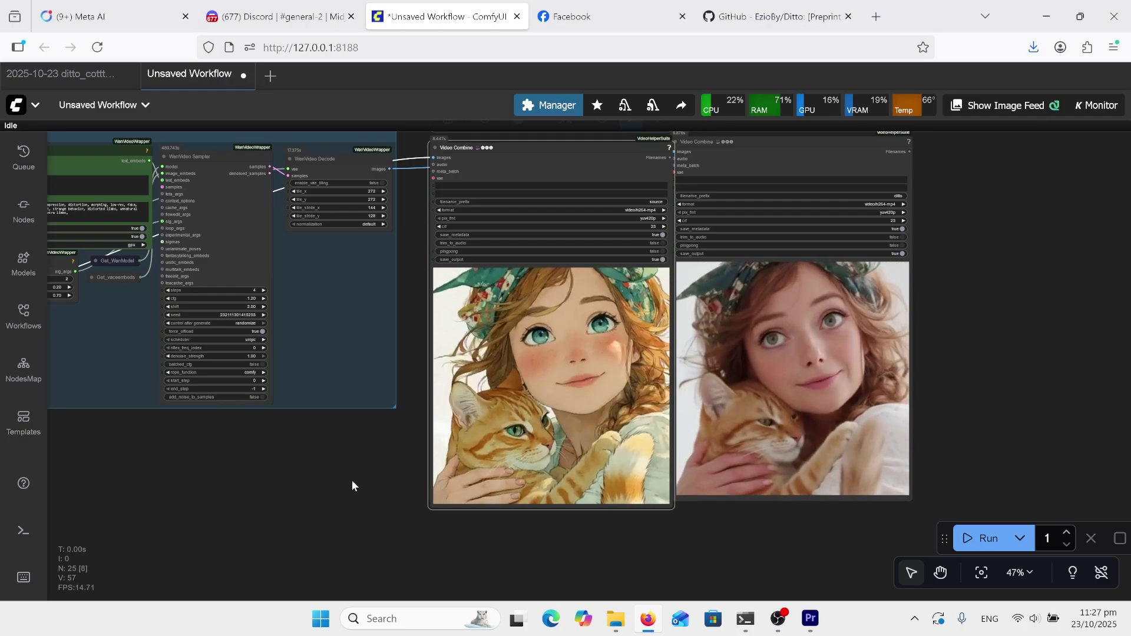
Copy the Sim2Real prompt 'Turn it into the real domain.' from the reference-prompts Note
left_click_drag(260, 452, 498, 459)
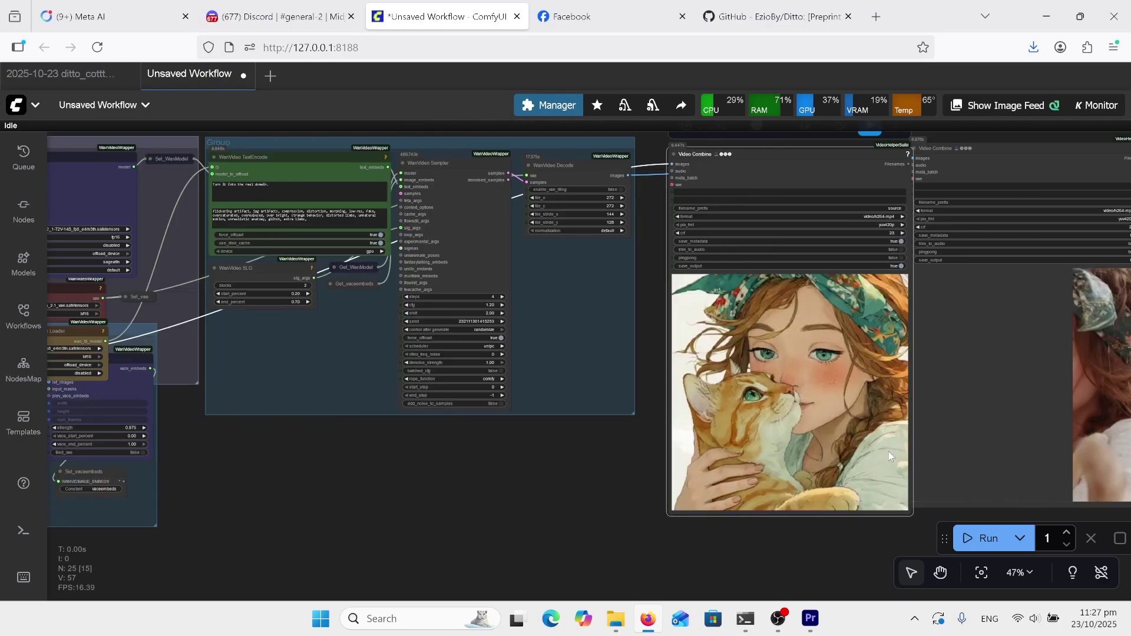
scroll(263, 370, "left", 8)
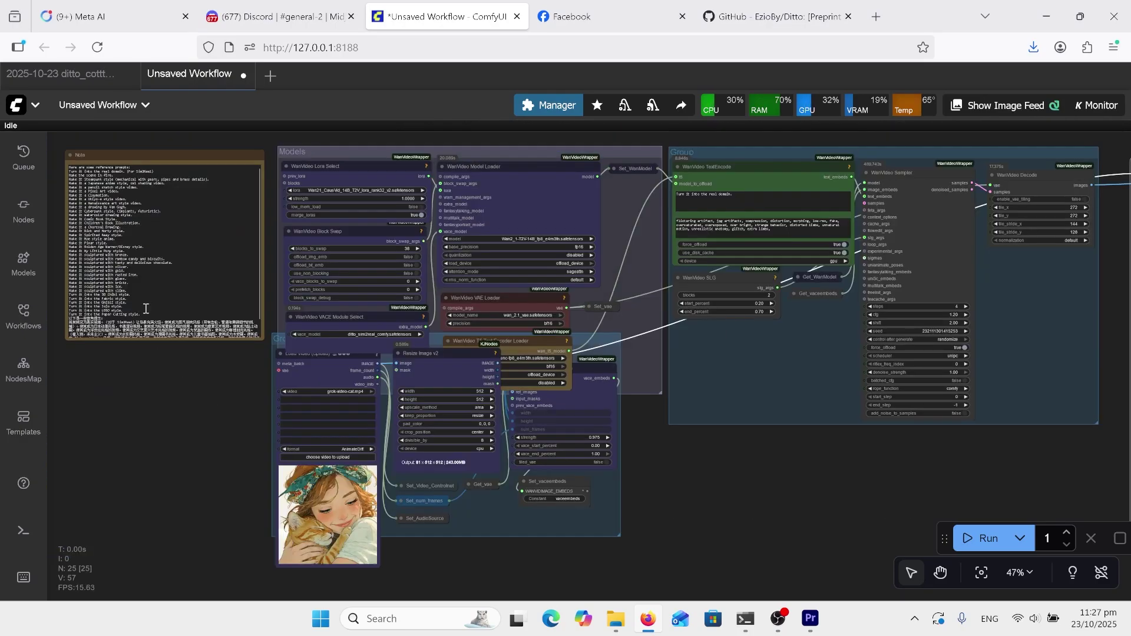
scroll(108, 409, "up", 3)
scroll(107, 409, "left", 3)
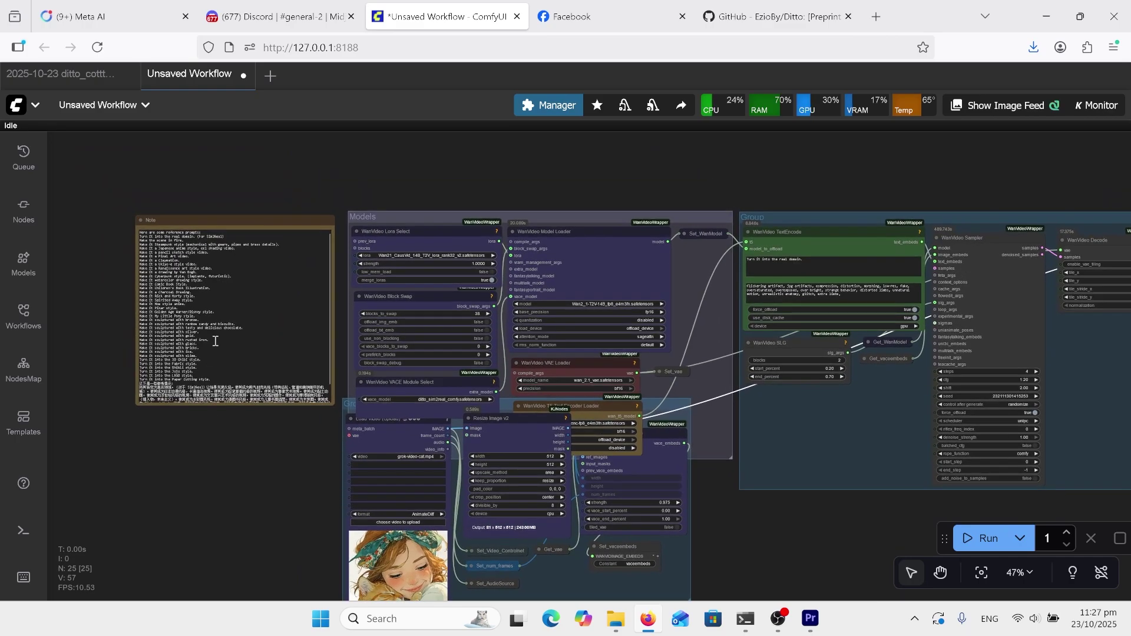
left_click(225, 343)
key(".")
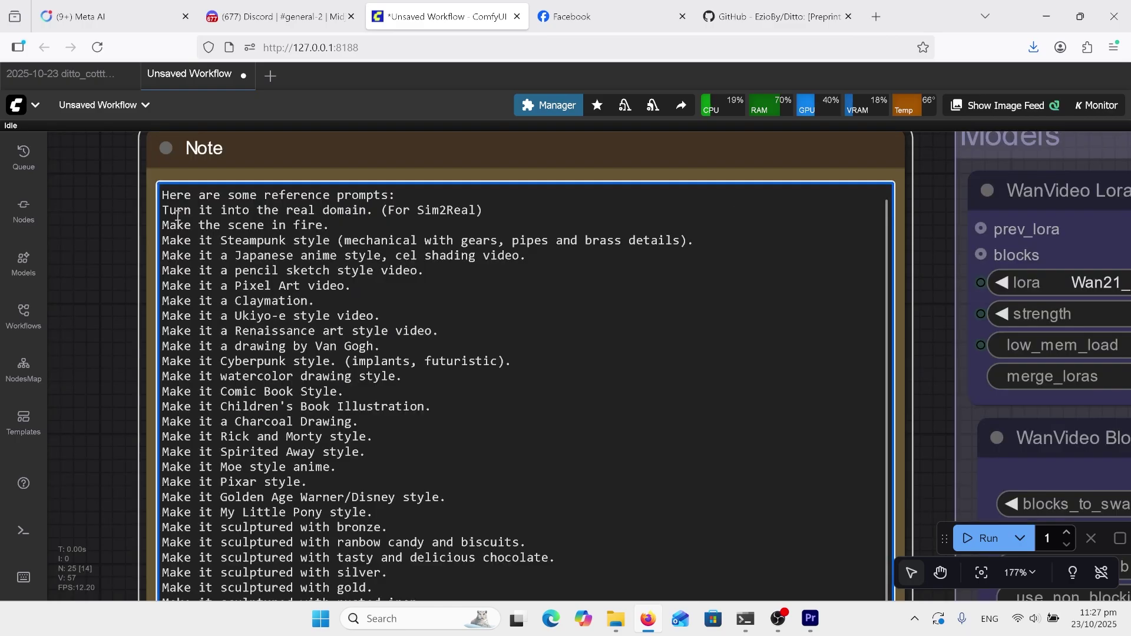
right_click(357, 210)
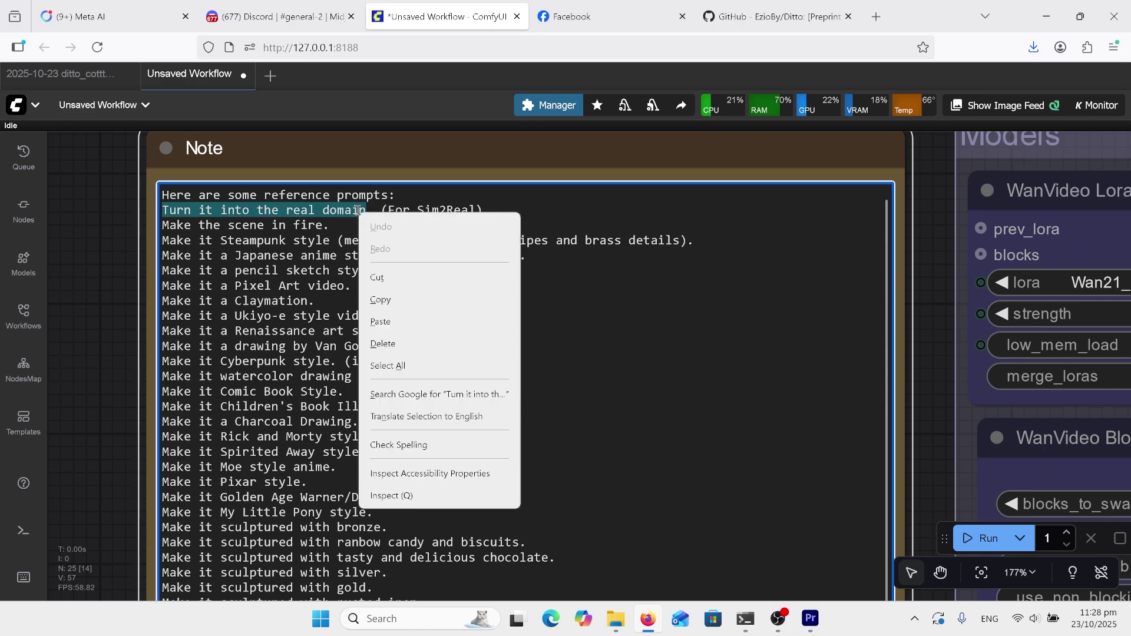
left_click(372, 300)
scroll(662, 359, "down", 12)
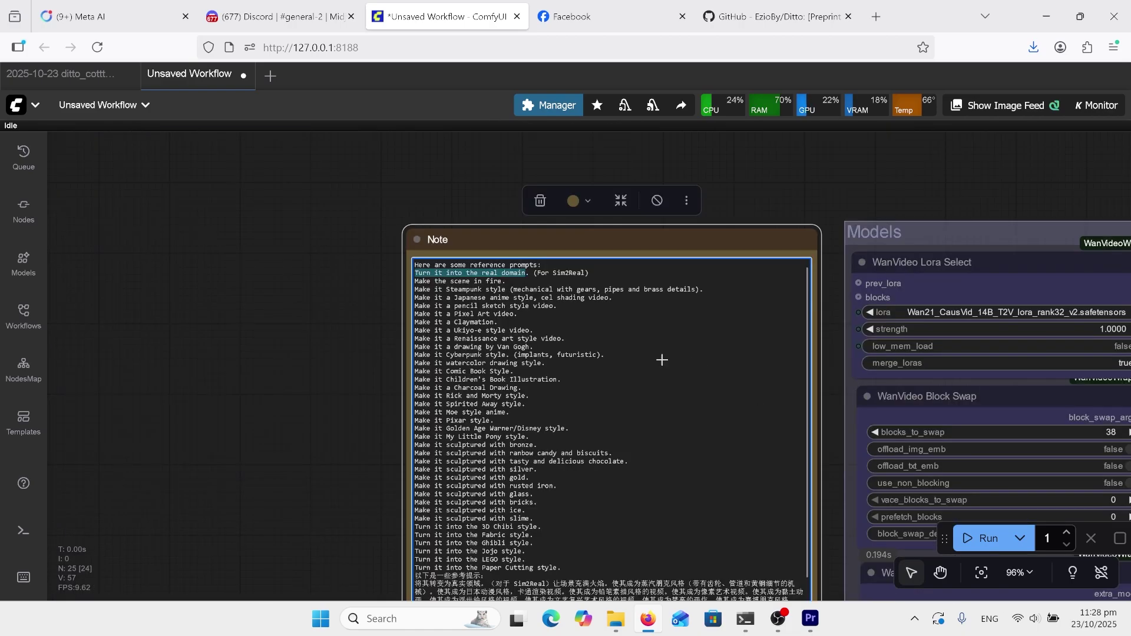
scroll(740, 381, "up", 11)
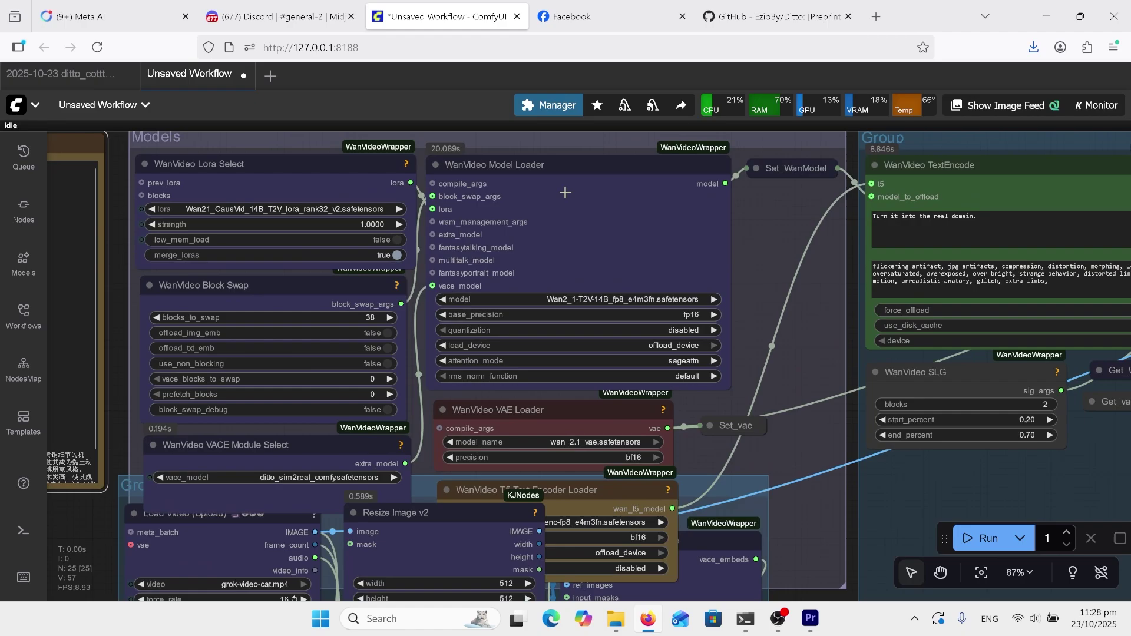
scroll(739, 253, "up", 1)
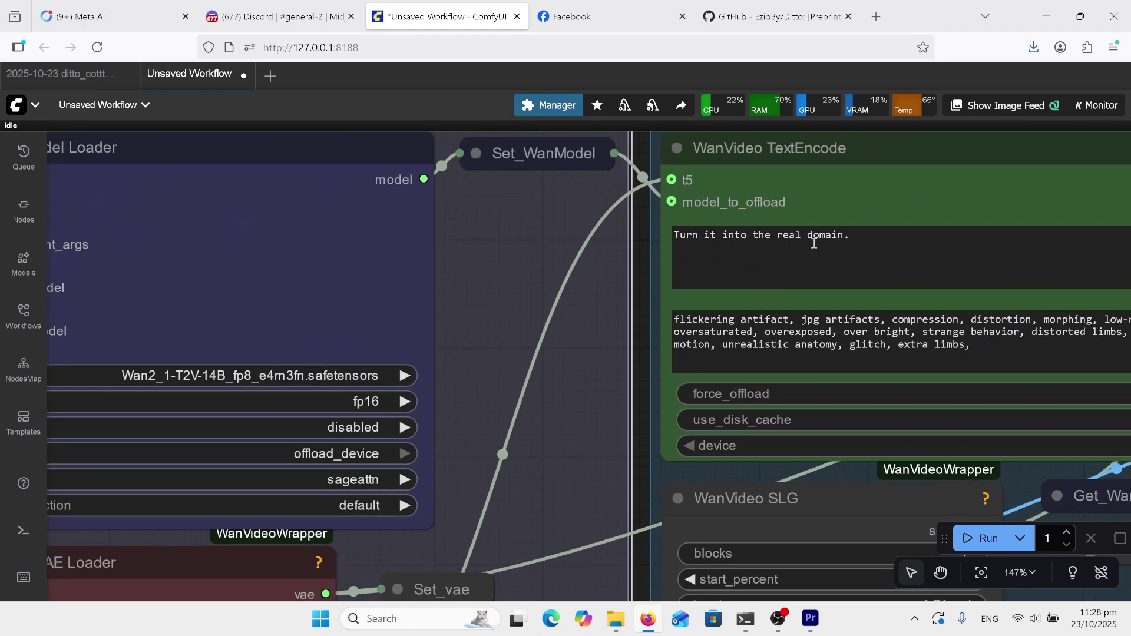
Zoom around the Resize Image v2 and Load Video nodes to check the 512×512 resize settings
scroll(533, 357, "down", 11)
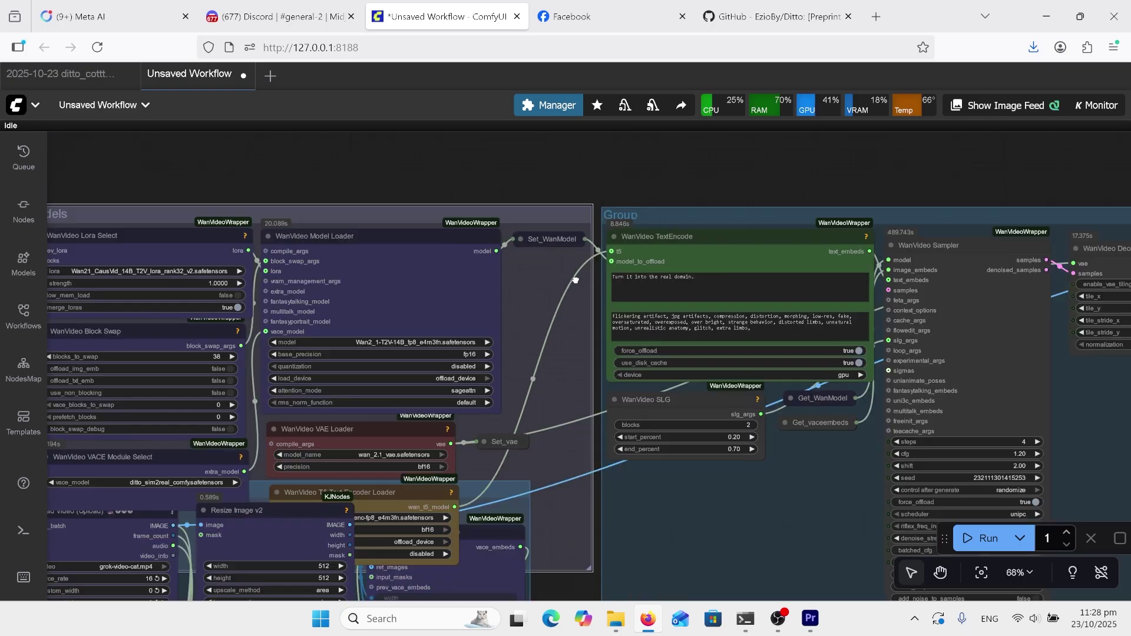
scroll(586, 268, "up", 3)
scroll(418, 463, "up", 3)
scroll(413, 525, "up", 4)
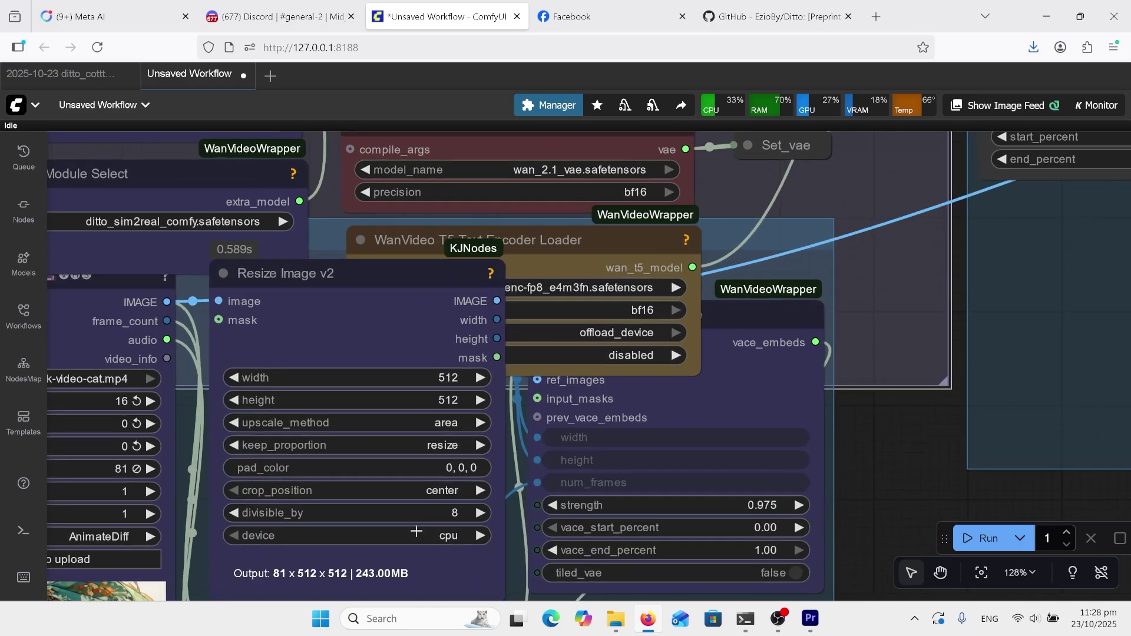
scroll(476, 425, "down", 1)
scroll(476, 425, "left", 5)
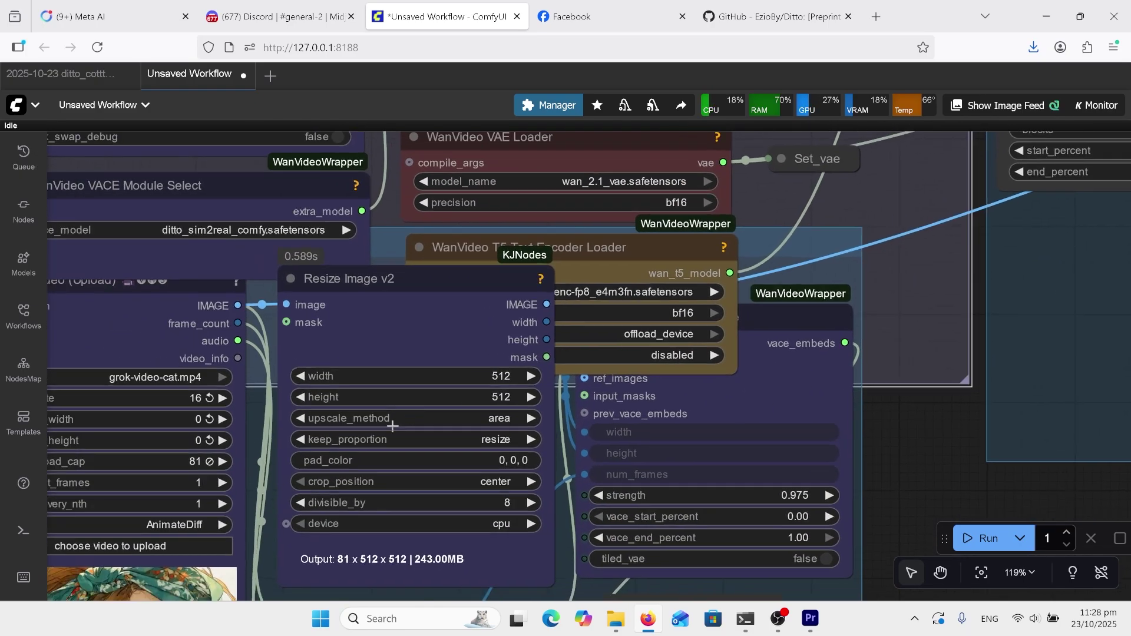
scroll(476, 425, "up", 1)
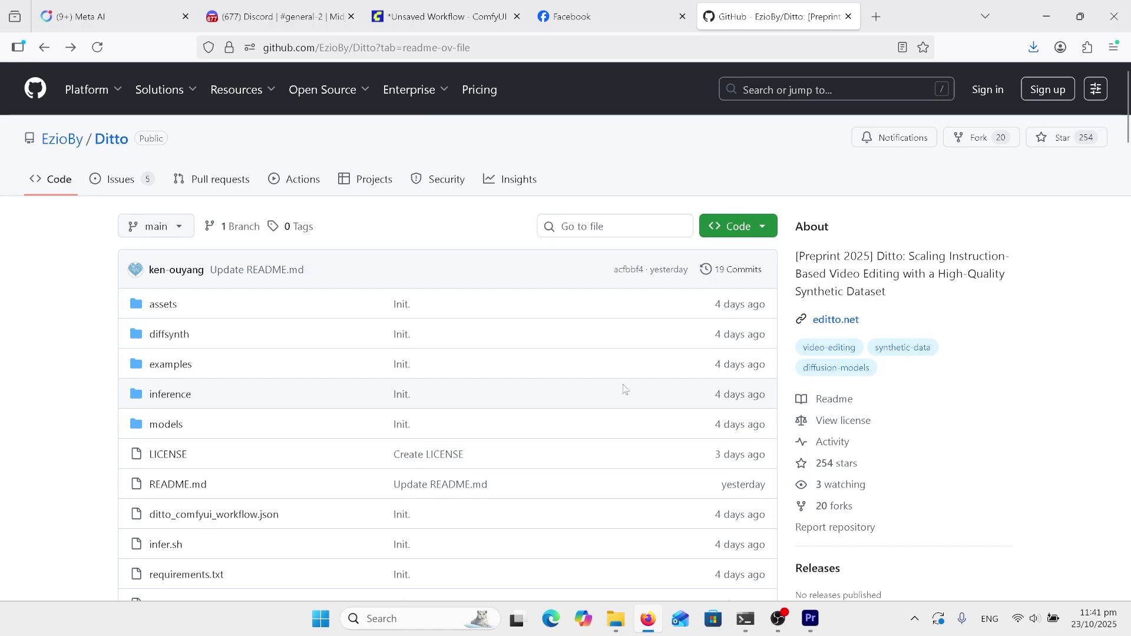
Scroll the README down to 'Using with ComfyUI' and its list of four required model files
scroll(625, 389, "down", 15)
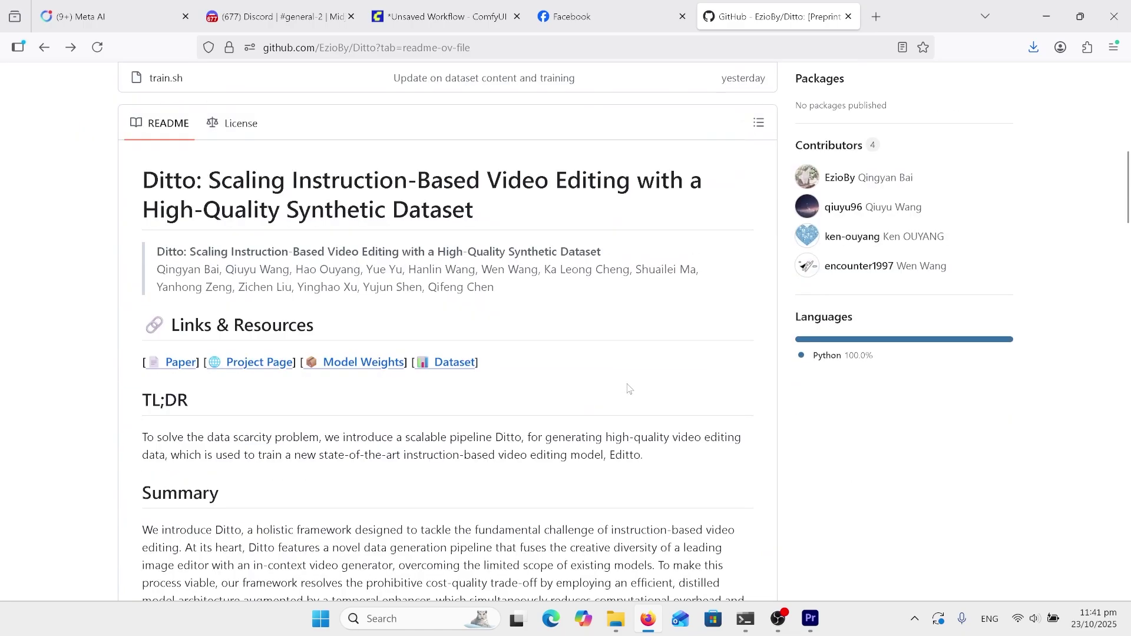
scroll(633, 388, "down", 15)
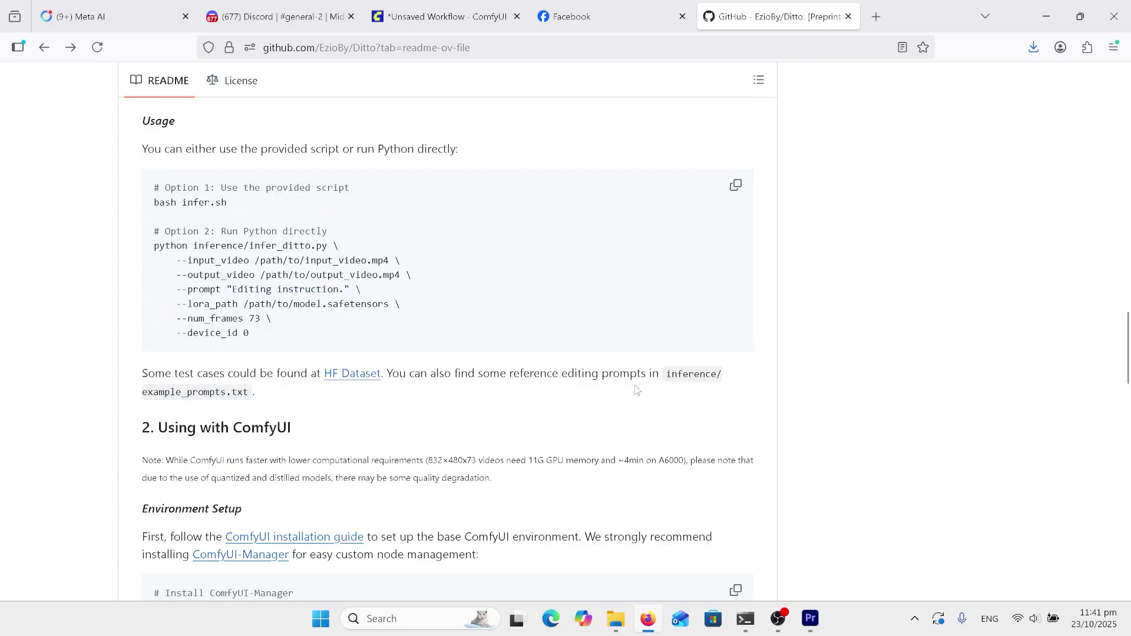
scroll(638, 391, "down", 4)
scroll(623, 396, "down", 1)
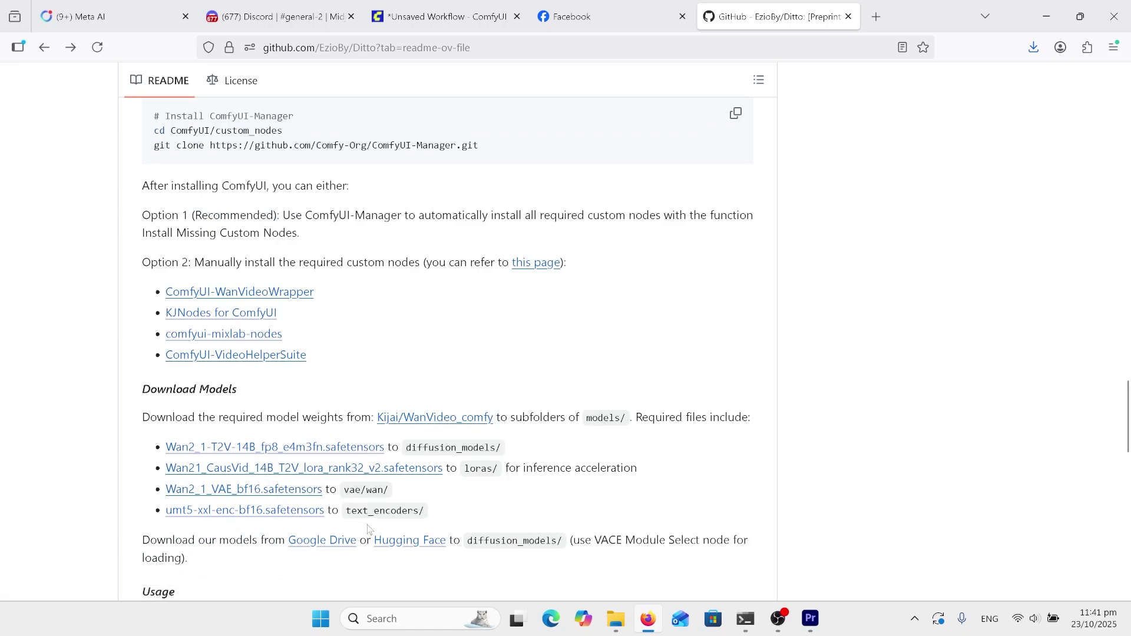
Follow the README's Hugging Face link to the Ditto_models models_comfy folder
left_click(417, 542)
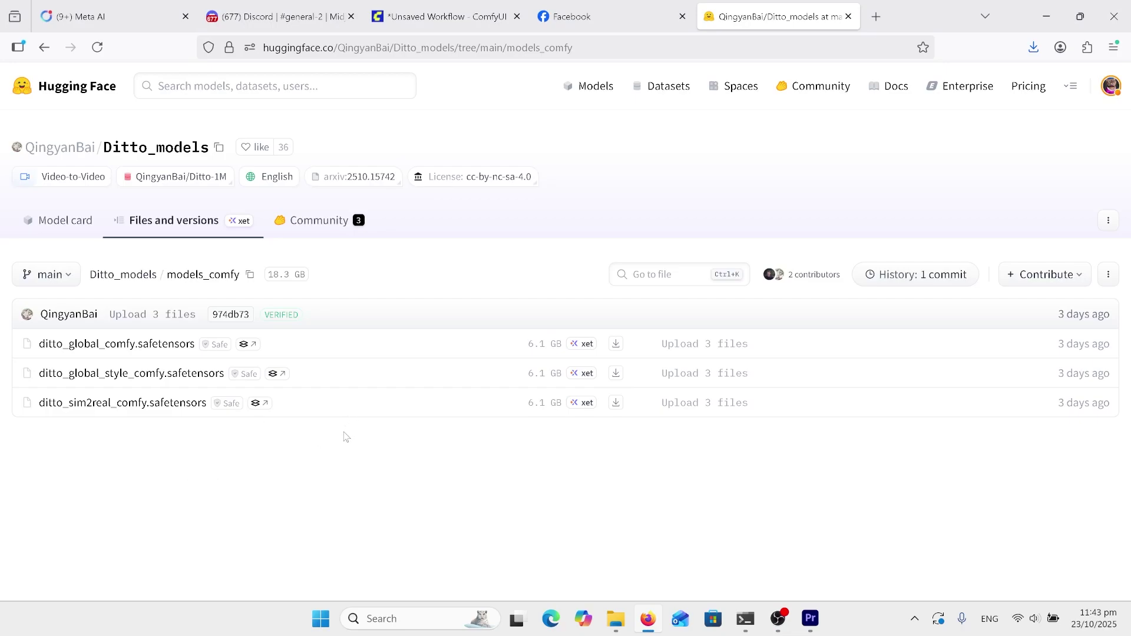
Go back to the Ditto GitHub README and scroll down it
left_click(44, 47)
scroll(404, 393, "down", 3)
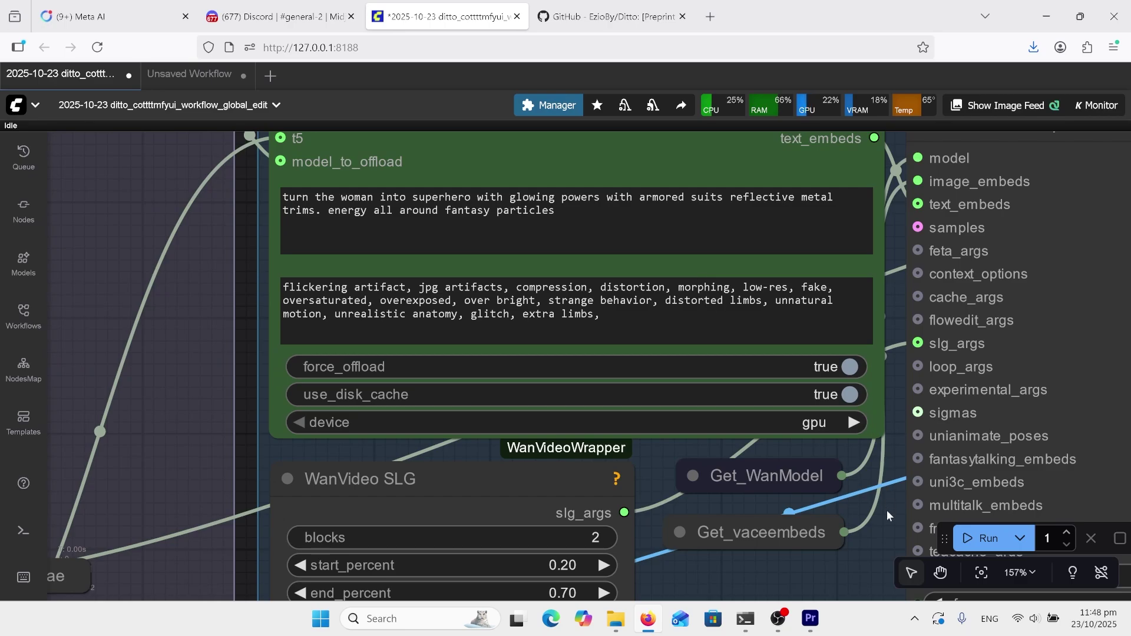
left_click_drag(872, 499, 32, 240)
left_click_drag(796, 328, 154, 227)
scroll(1049, 351, "down", 4)
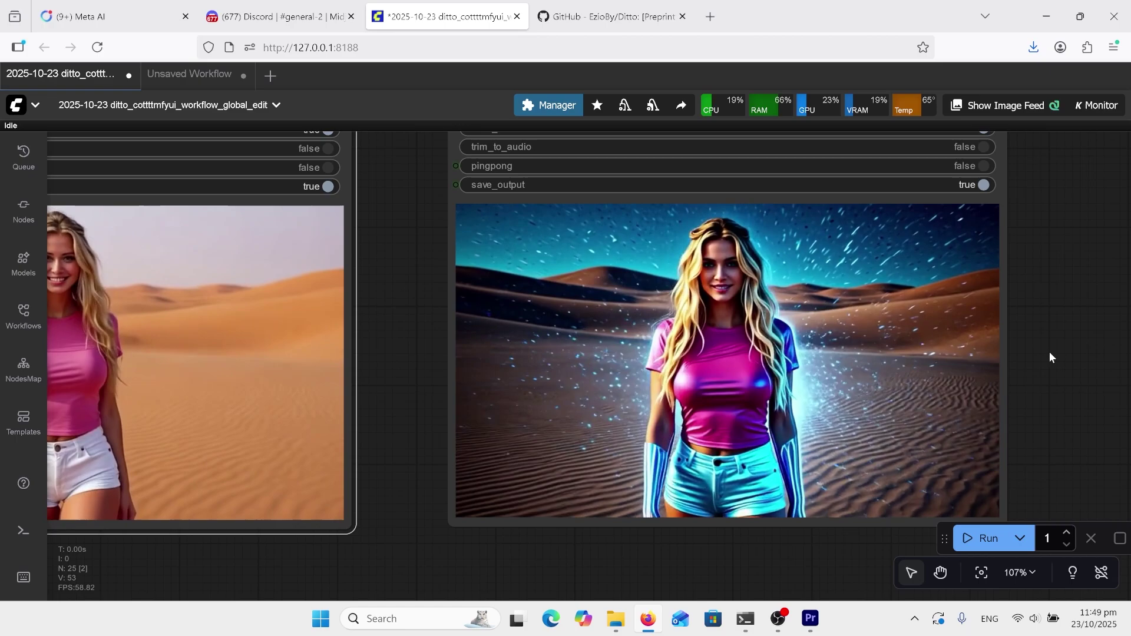
Move the source video node over onto the output preview
left_click_drag(301, 382, 419, 373)
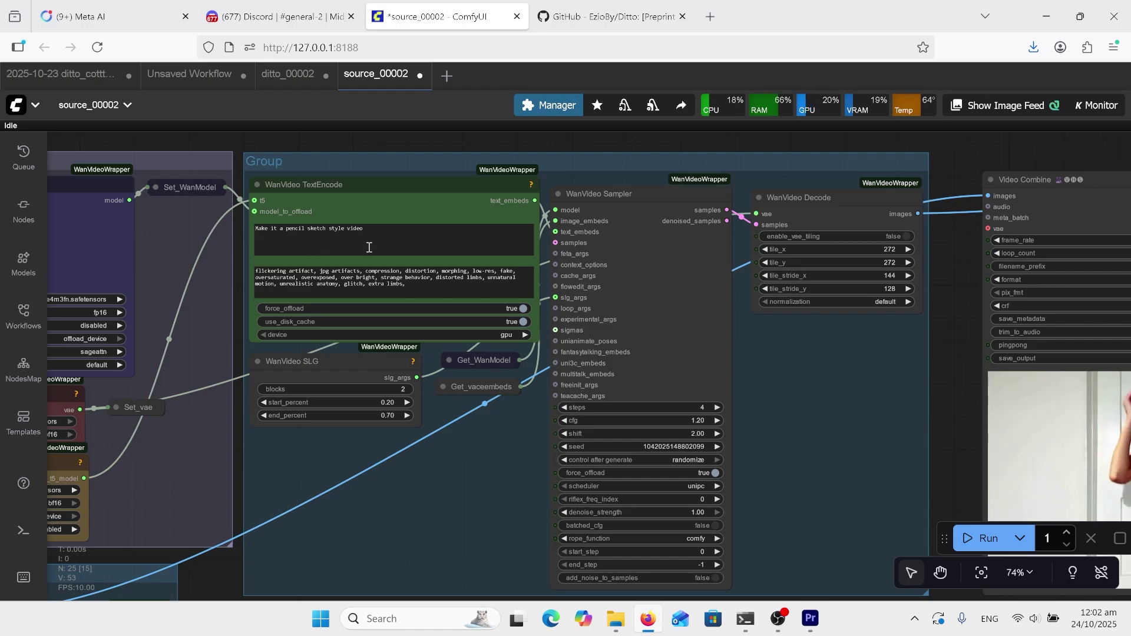
Pan and zoom to the source and pencil-sketch Video Combine previews
mouse_move(808, 429)
left_mouse_down()
mouse_move(571, 423)
mouse_move(626, 428)
left_mouse_up()
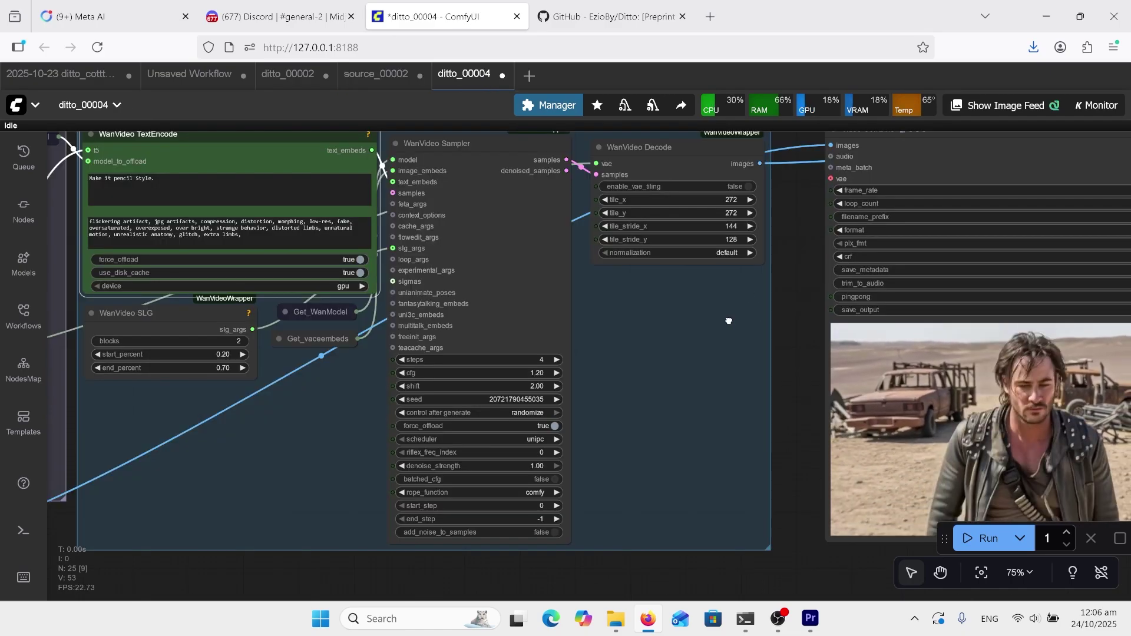
scroll(729, 321, "right", 10)
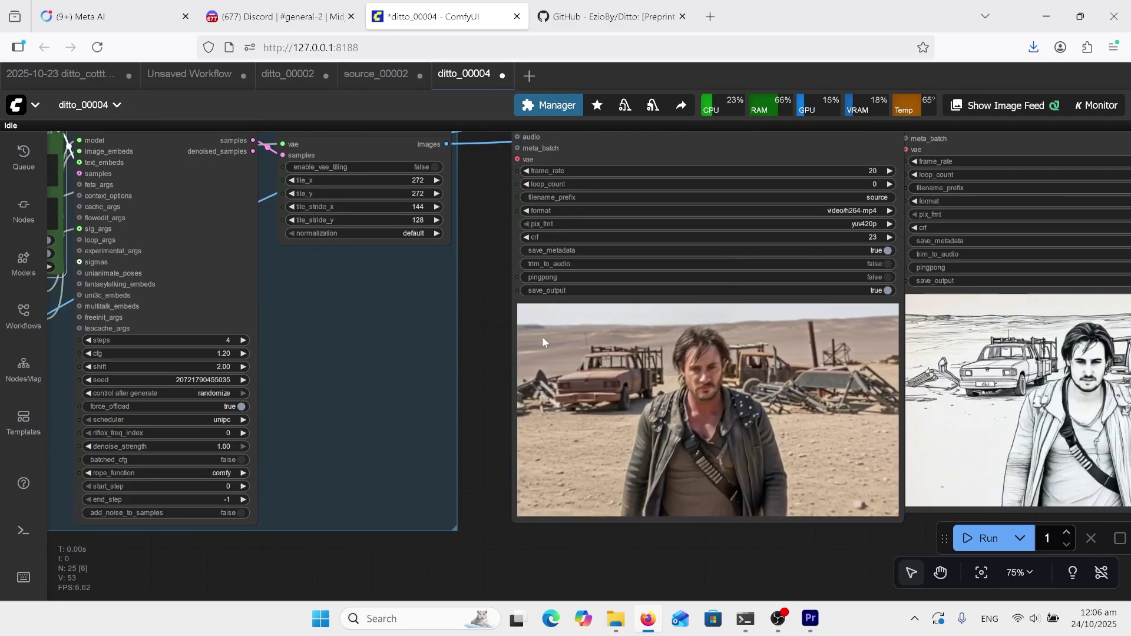
scroll(734, 528, "right", 5)
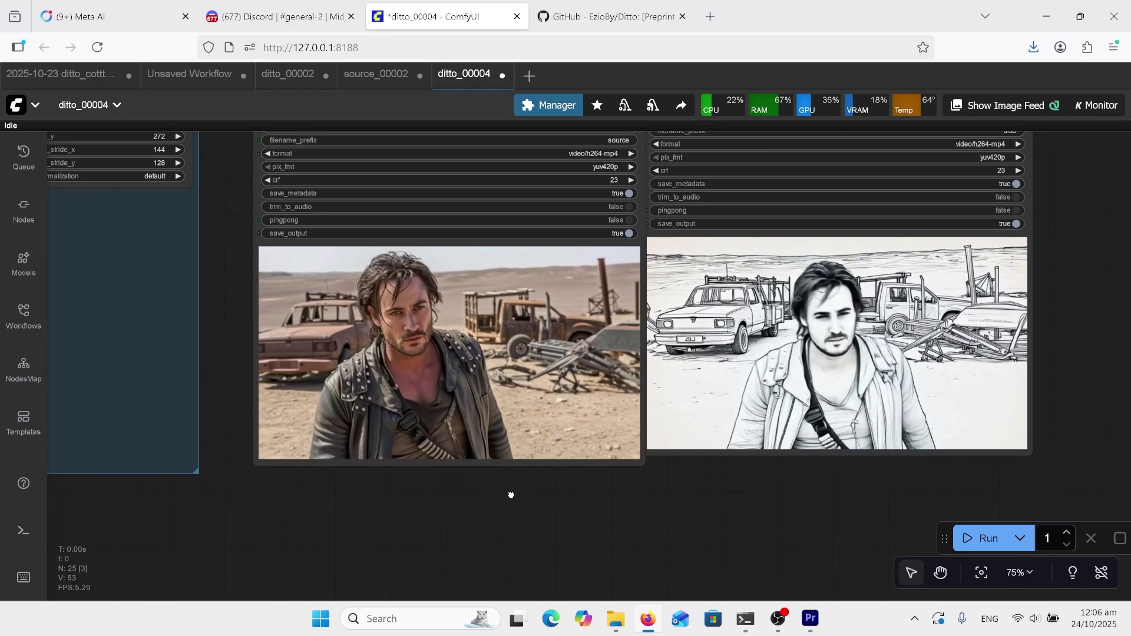
scroll(545, 498, "up", 3)
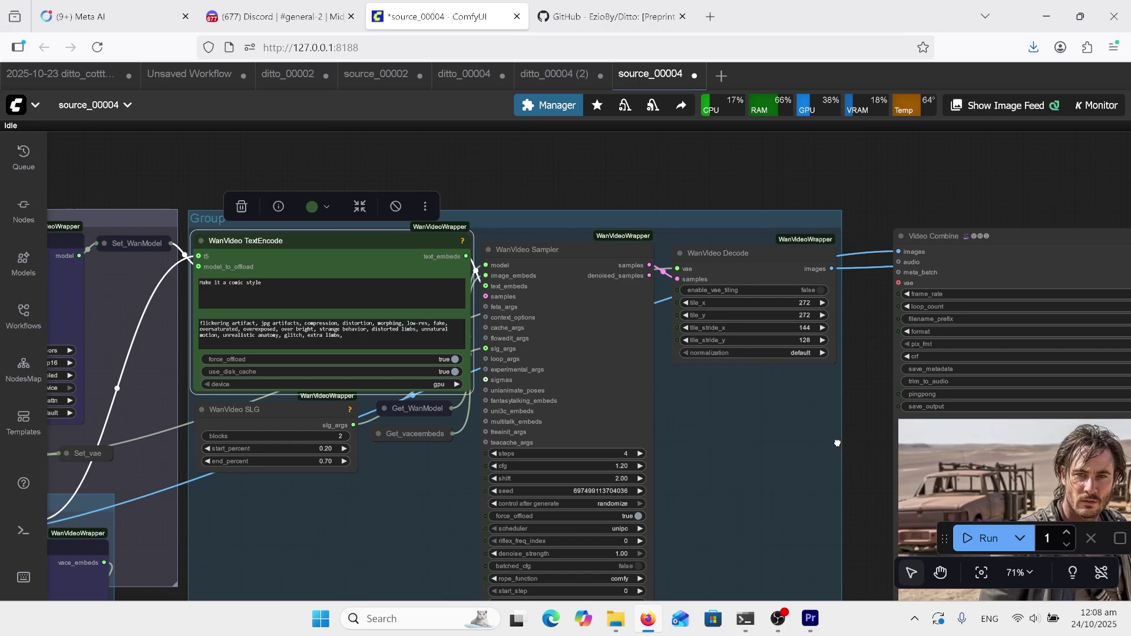
Pan and zoom to the comic-style output preview of the desert man video
left_click_drag(853, 443, 304, 271)
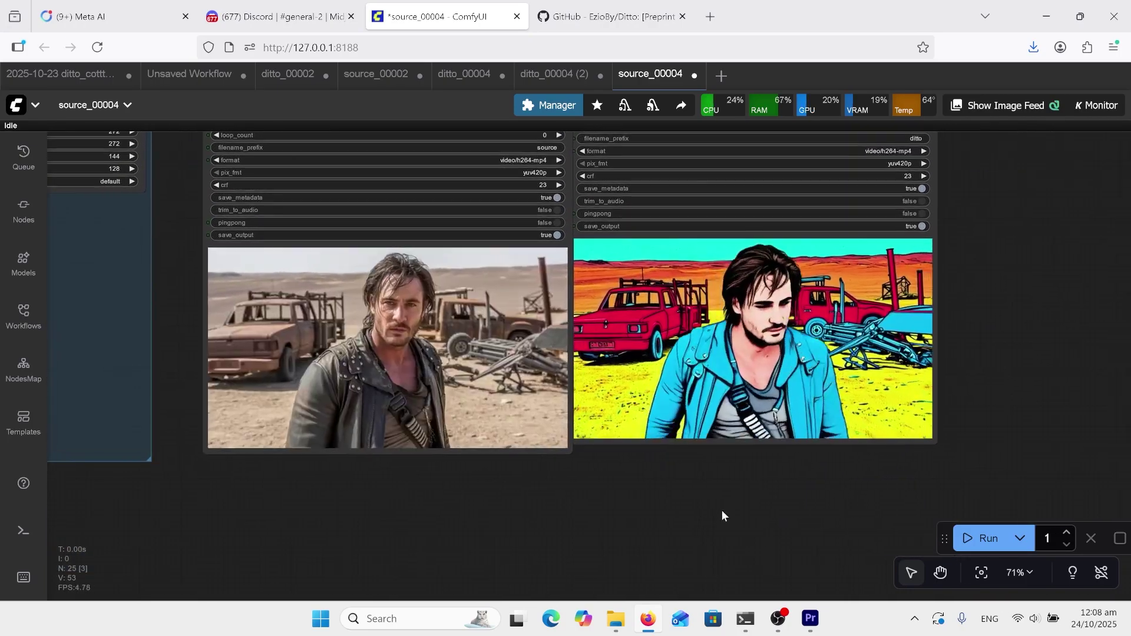
scroll(722, 511, "up", 2)
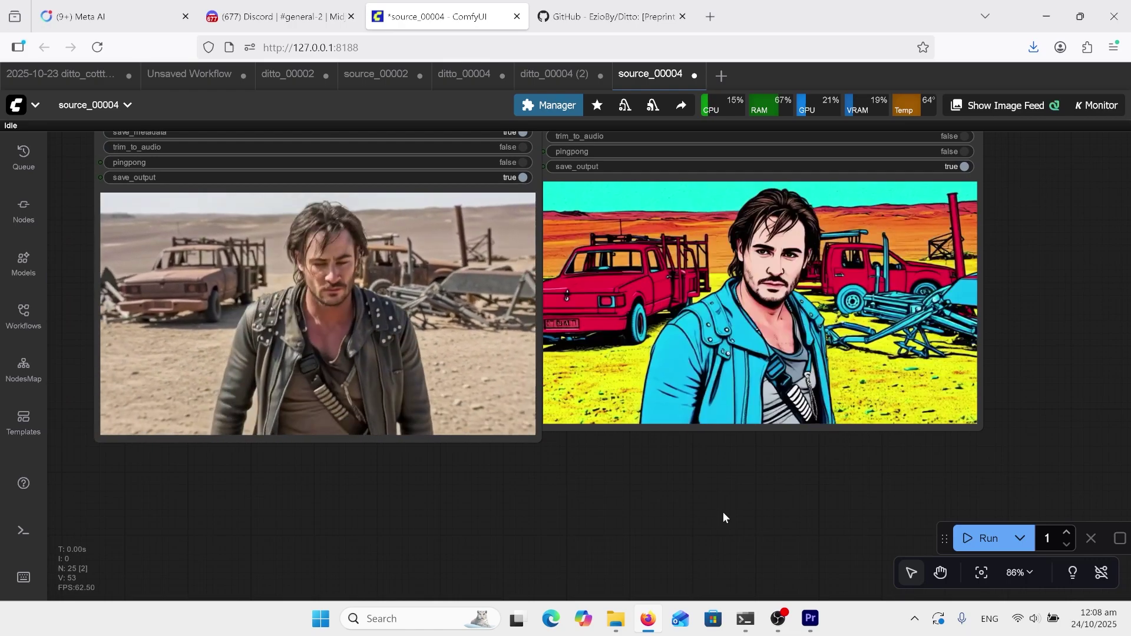